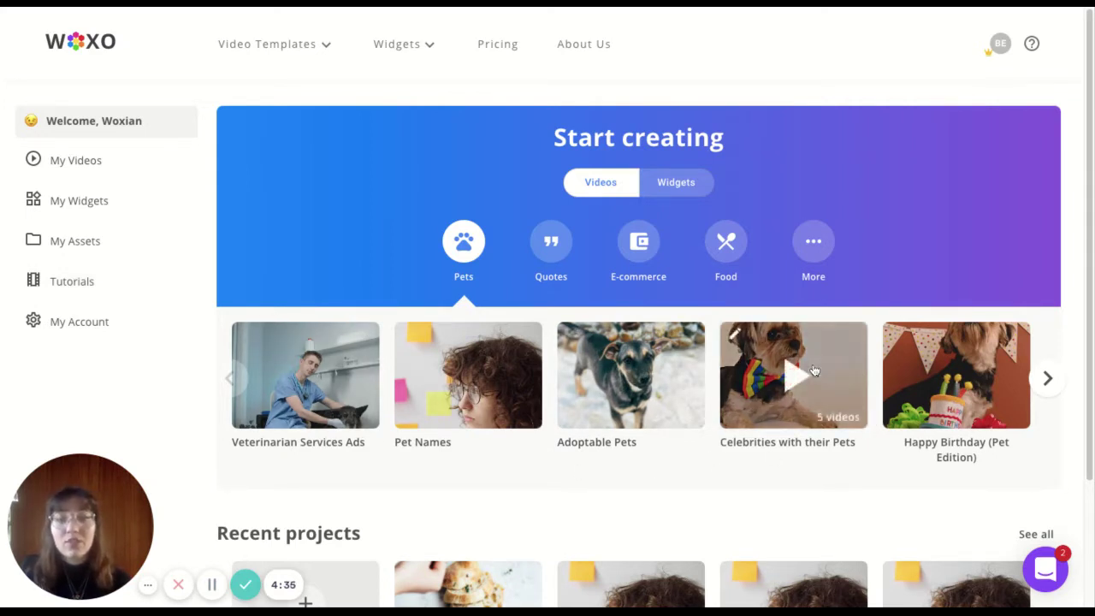
- Open the full template gallery, check the search suggestions, and locate the Keto Recipe Ideas row
click(810, 250)
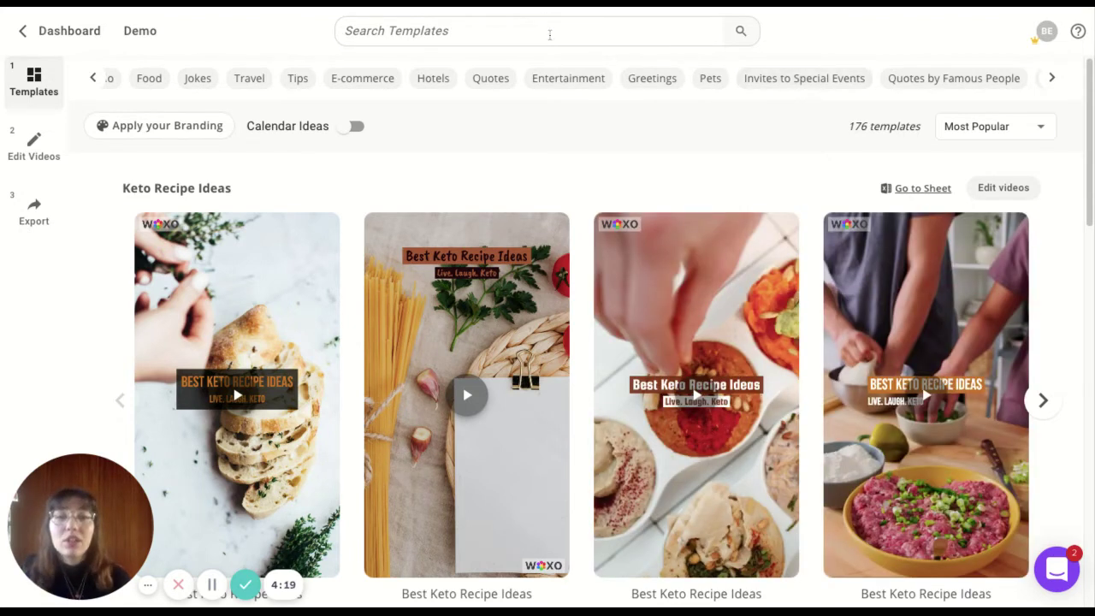
click(545, 31)
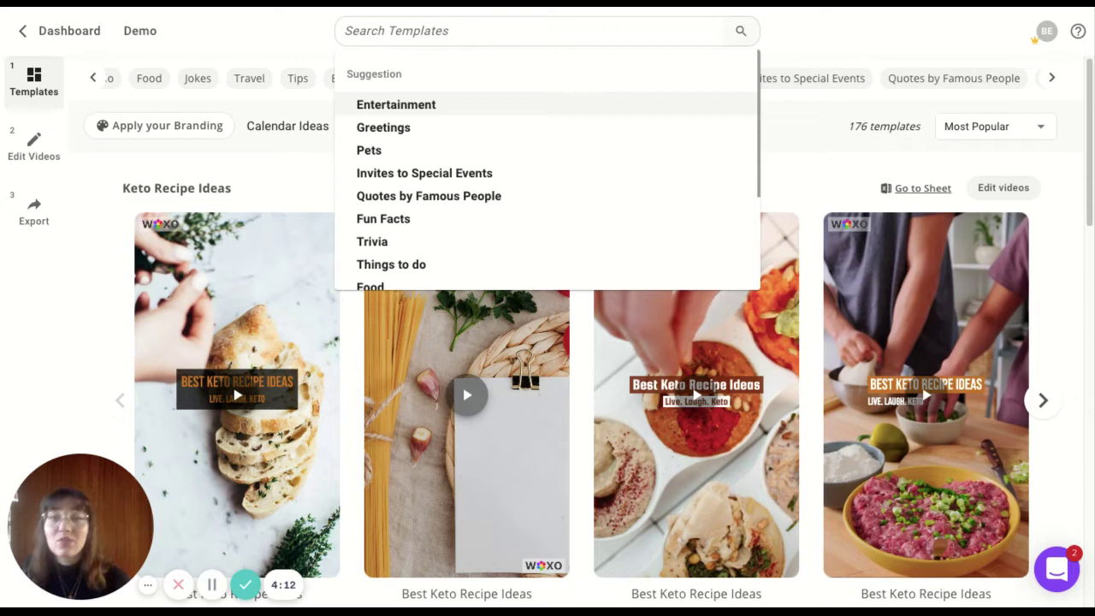
click(819, 167)
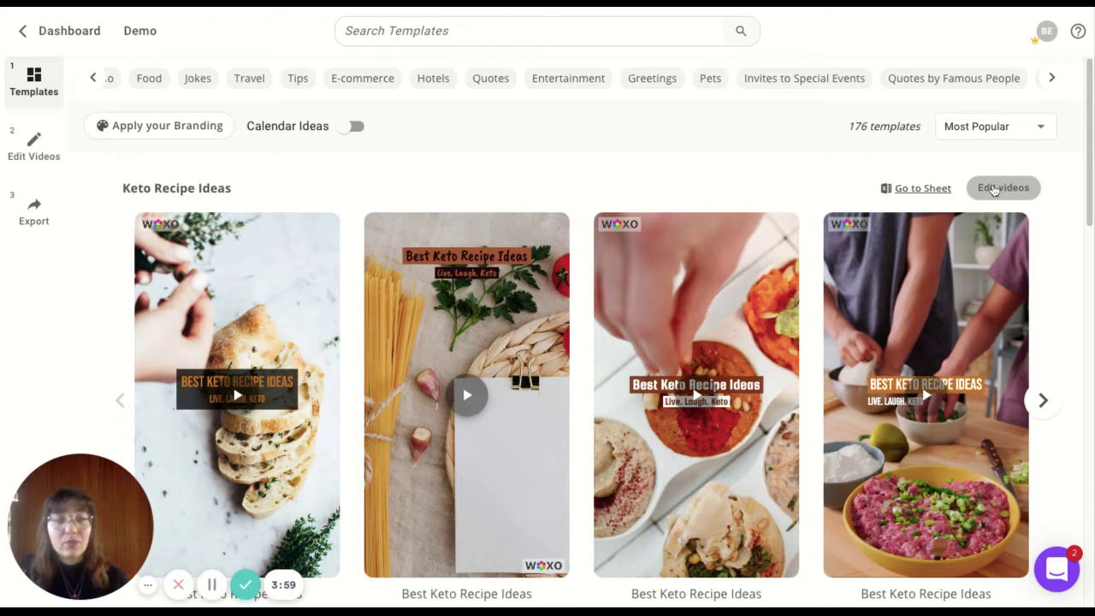
- Load the five Keto Recipe Ideas videos for editing and view video 1's 9:16 shape and music settings
click(1003, 187)
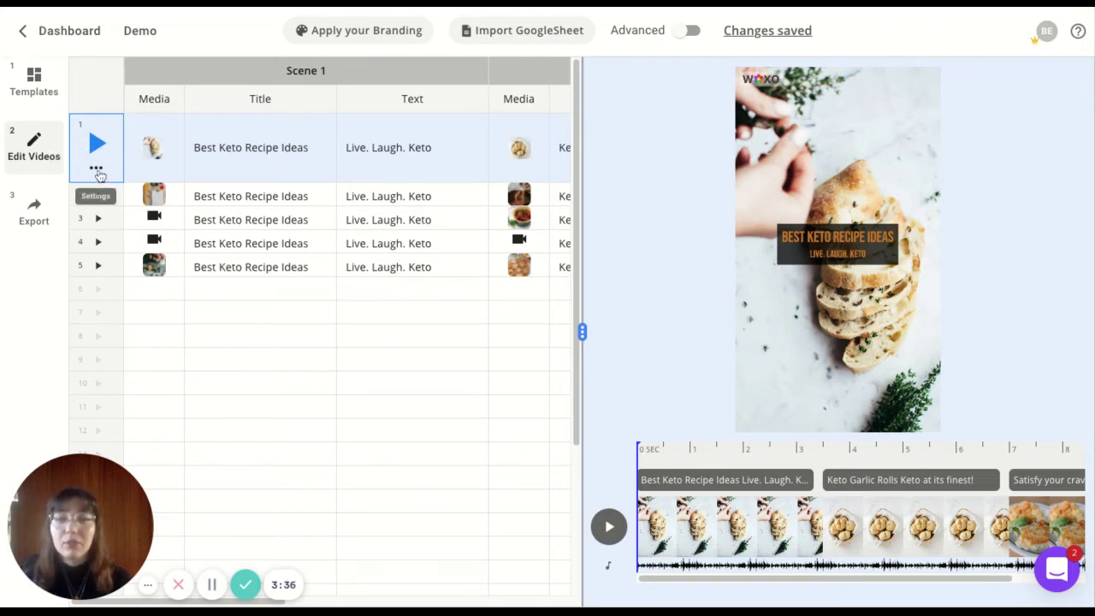
click(97, 170)
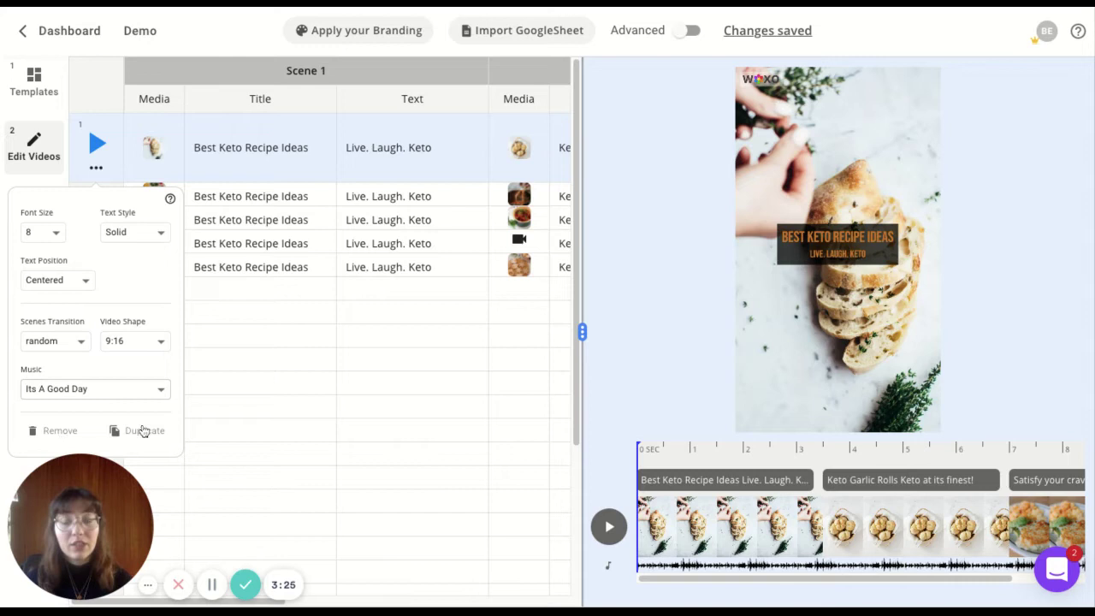
- Browse Pexels stock clips for video 1's media, then cancel to keep the original clip
click(163, 154)
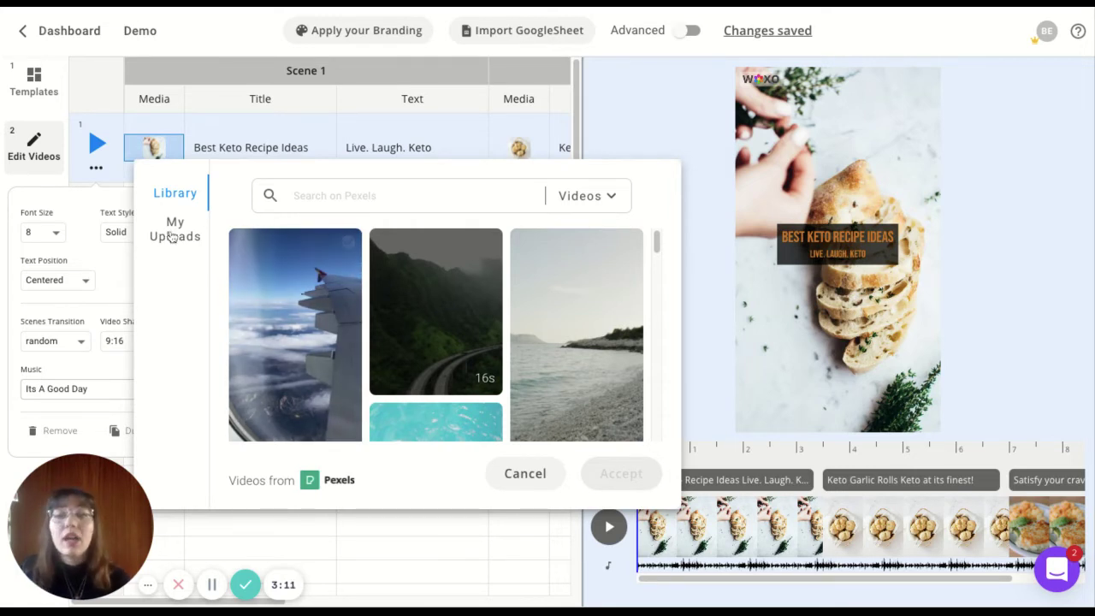
click(528, 479)
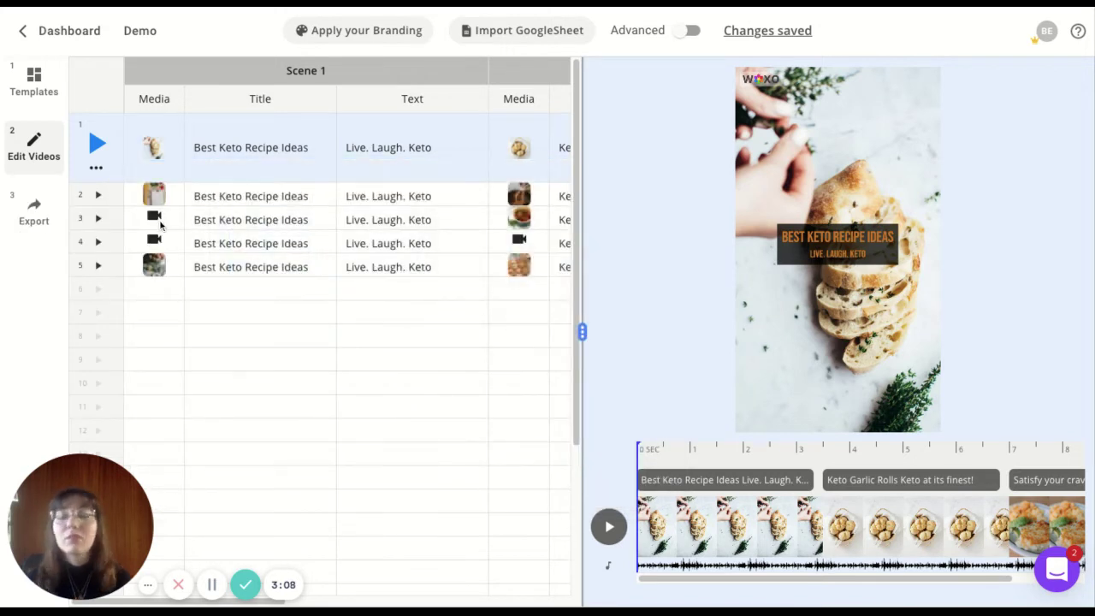
click(258, 153)
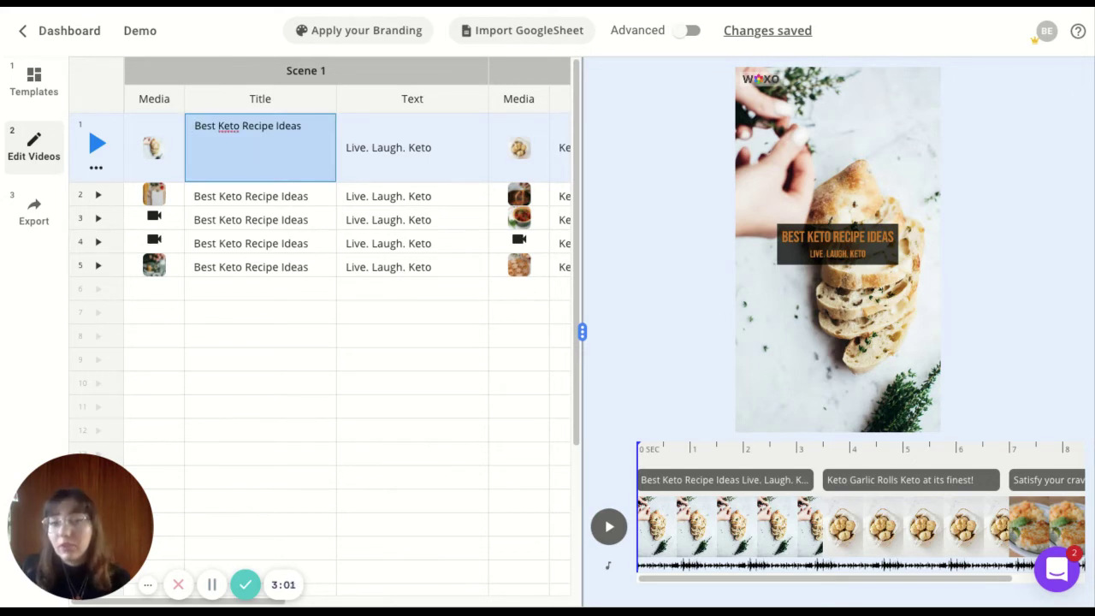
click(405, 484)
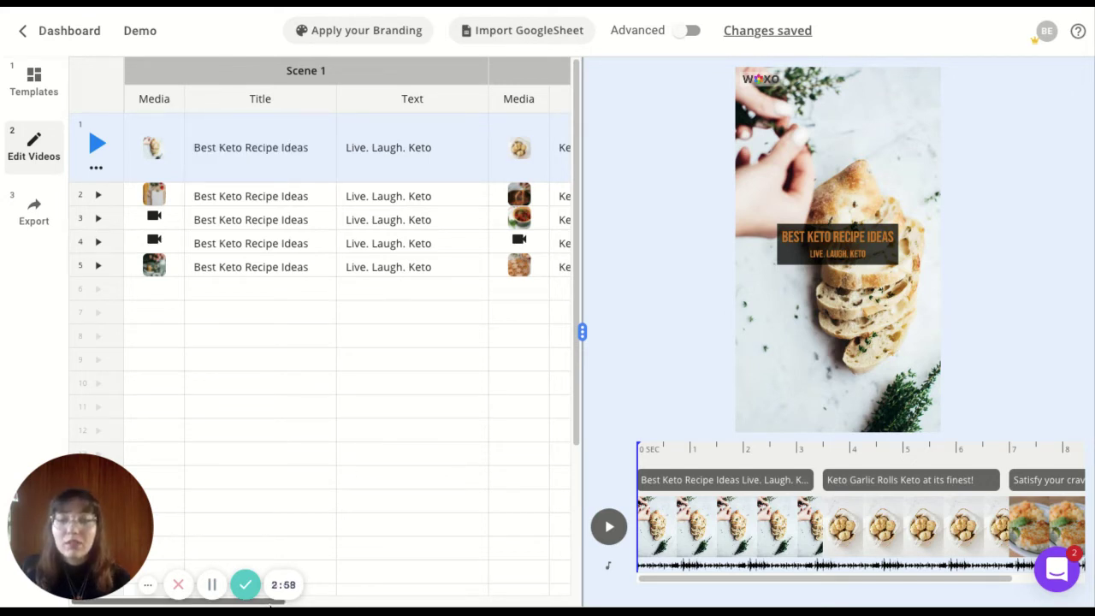
drag(270, 604, 295, 604)
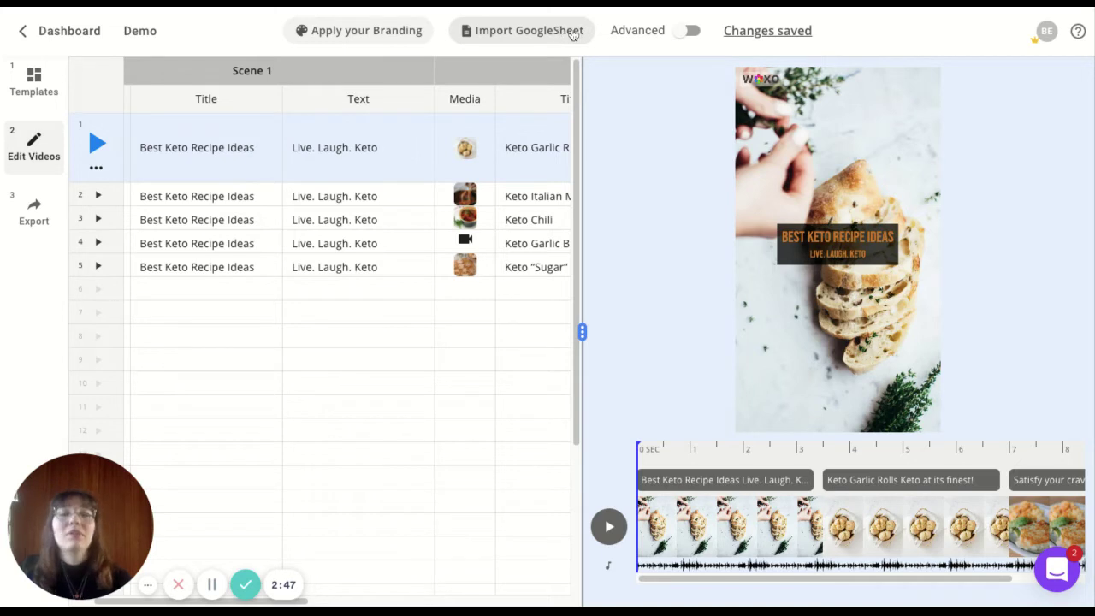
click(690, 32)
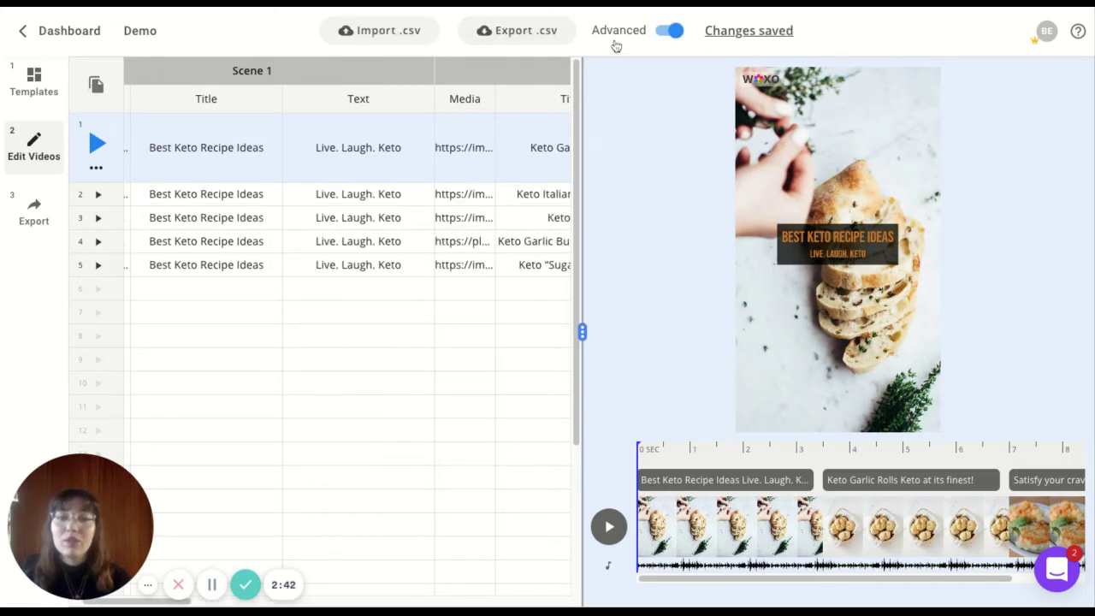
click(669, 32)
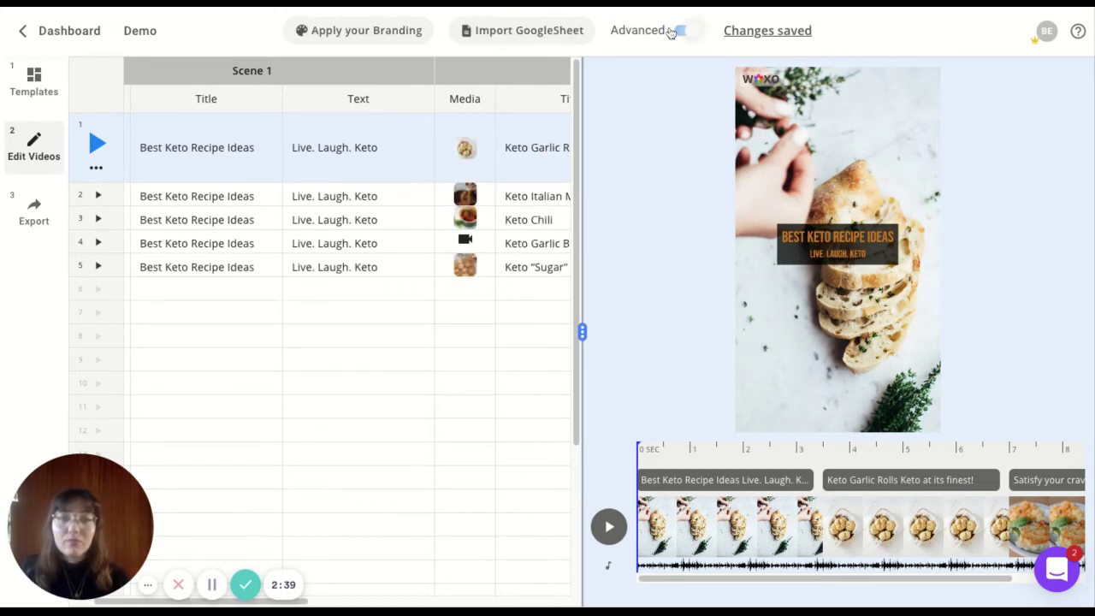
- Enable 'Use my own branding' in the Apply your Branding options
click(413, 40)
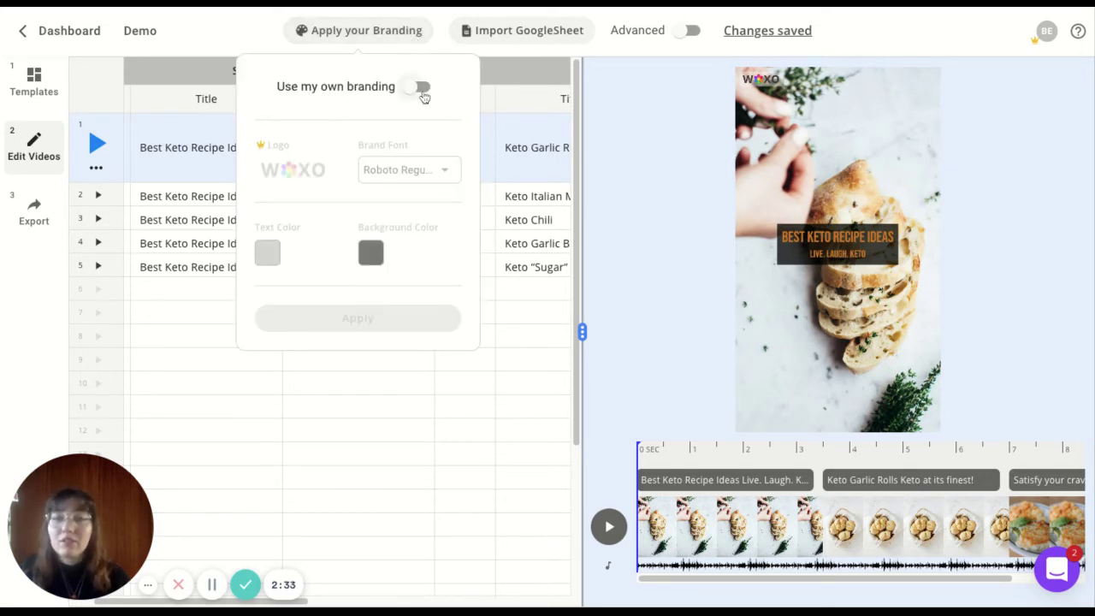
click(422, 90)
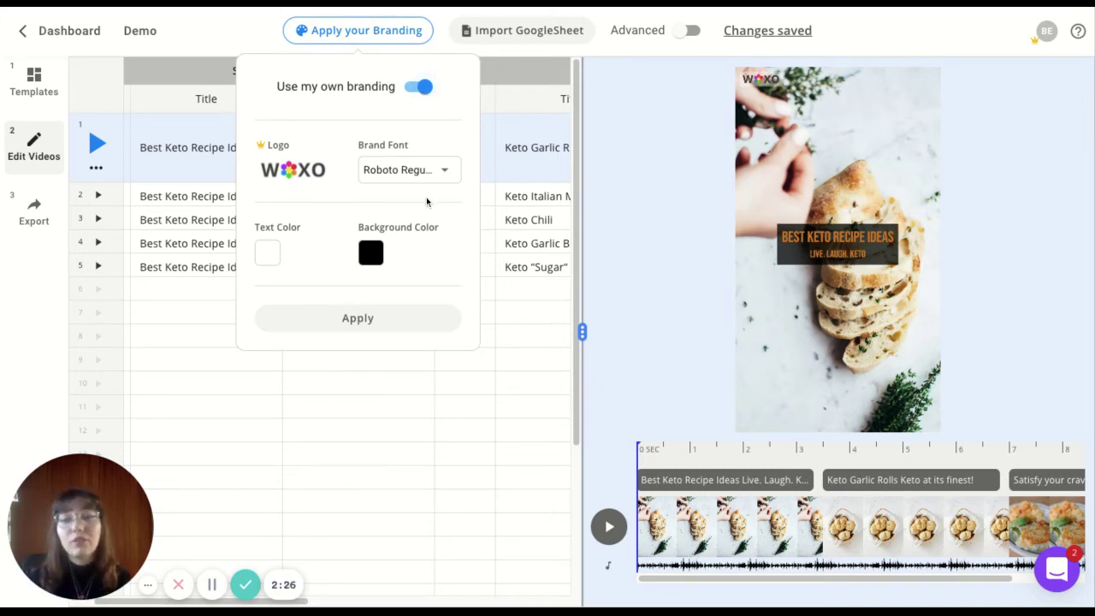
click(514, 302)
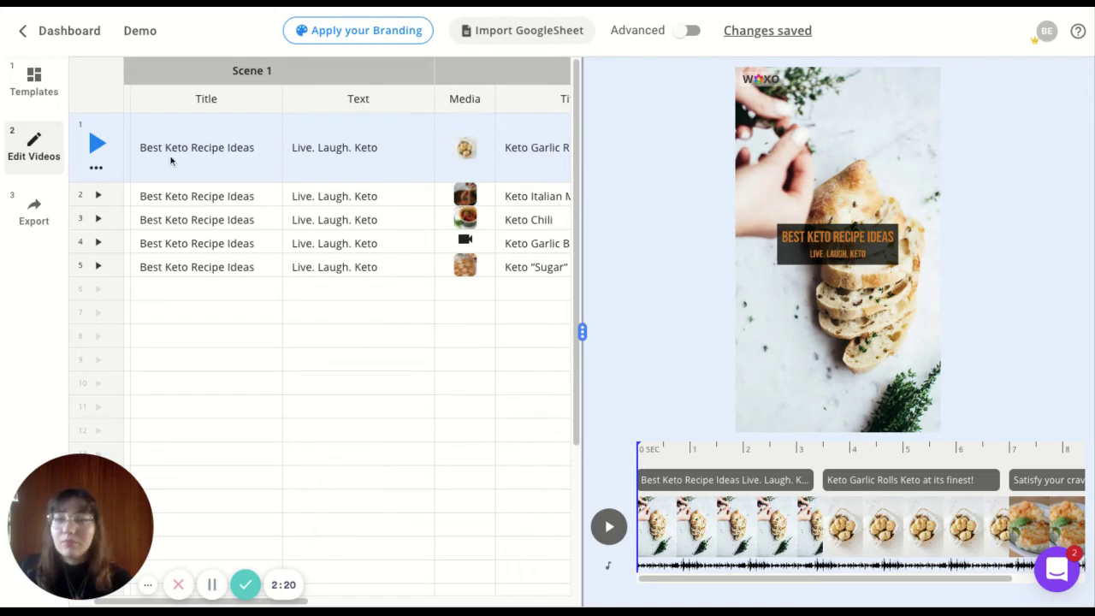
- Build all 5 Keto videos in Full HD from the Export step
click(48, 217)
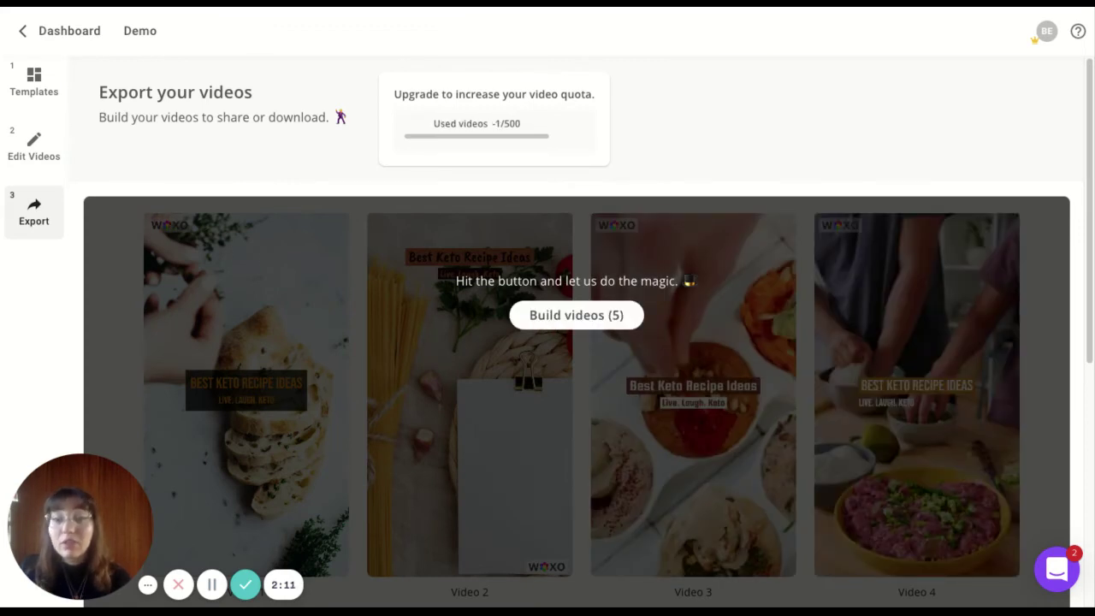
click(549, 316)
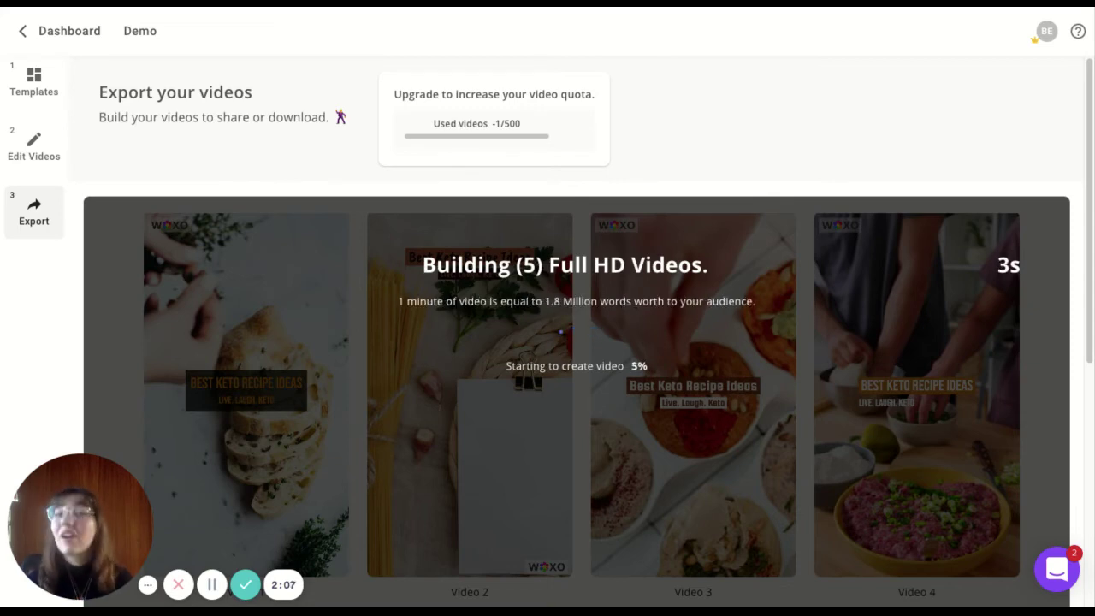
click(211, 584)
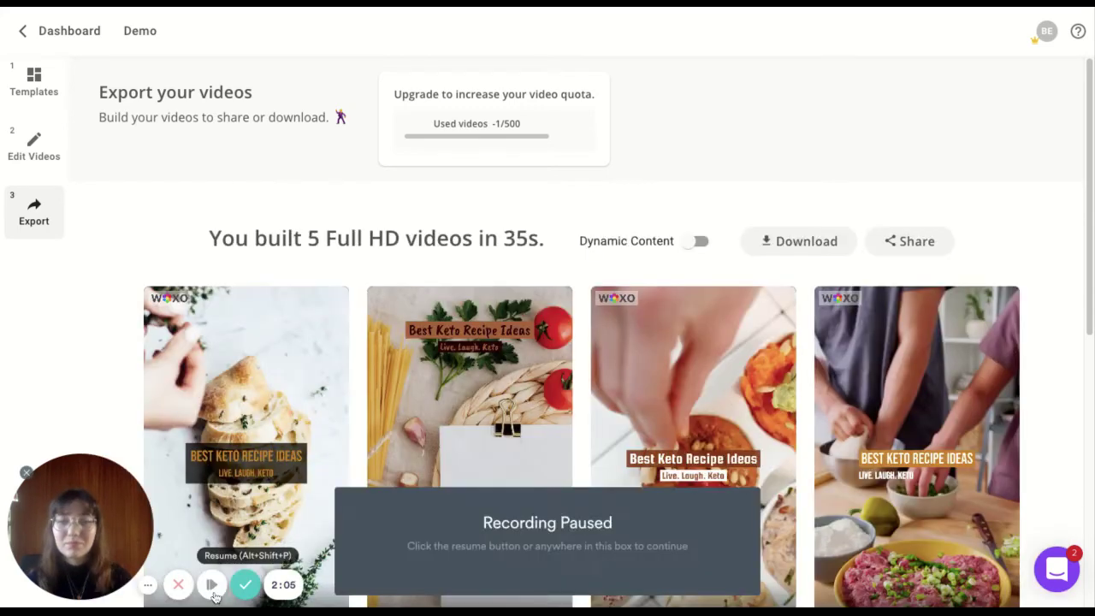
click(213, 588)
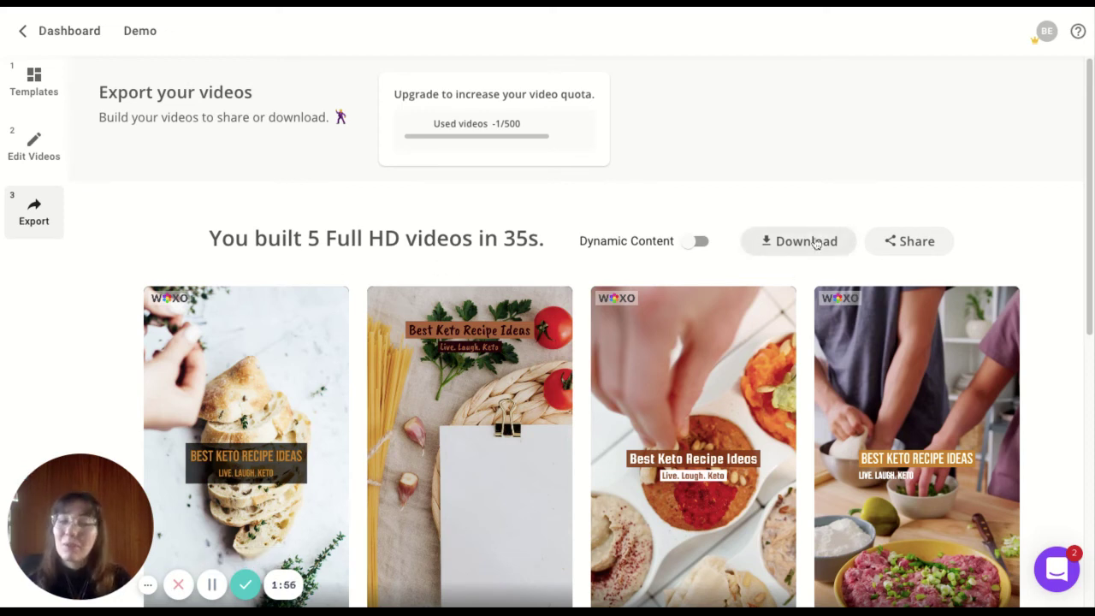
click(935, 243)
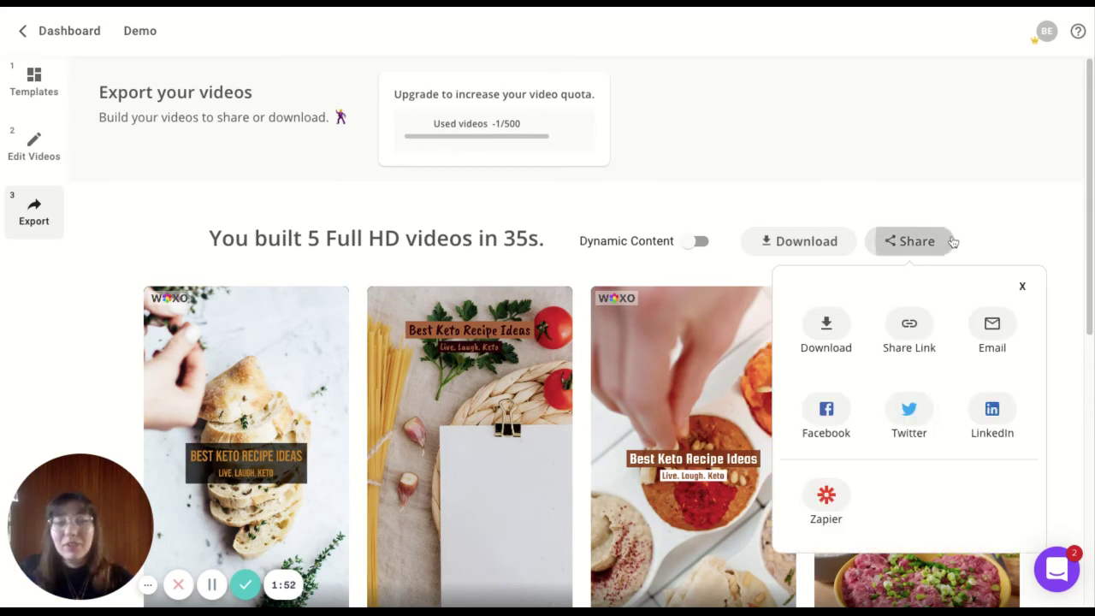
click(992, 242)
scroll(1004, 243, down, 3)
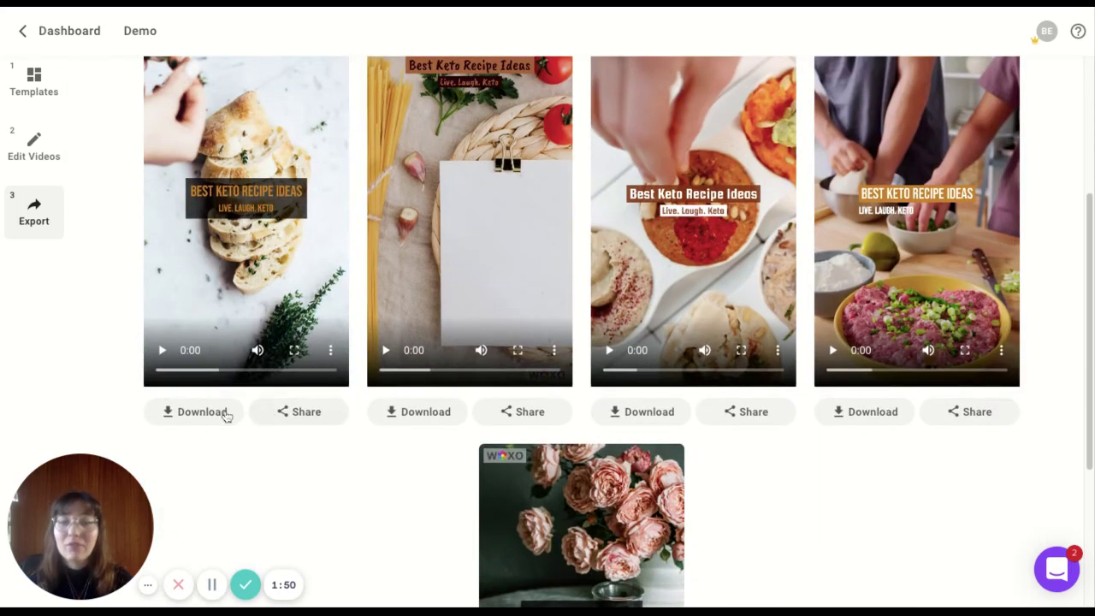
click(287, 419)
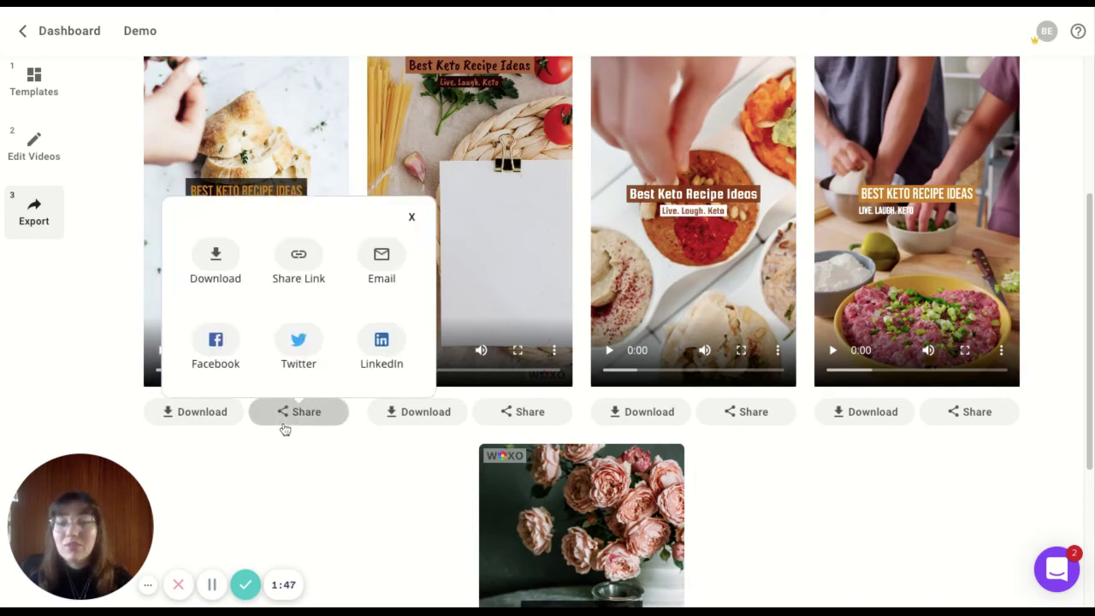
click(337, 440)
scroll(361, 409, up, 3)
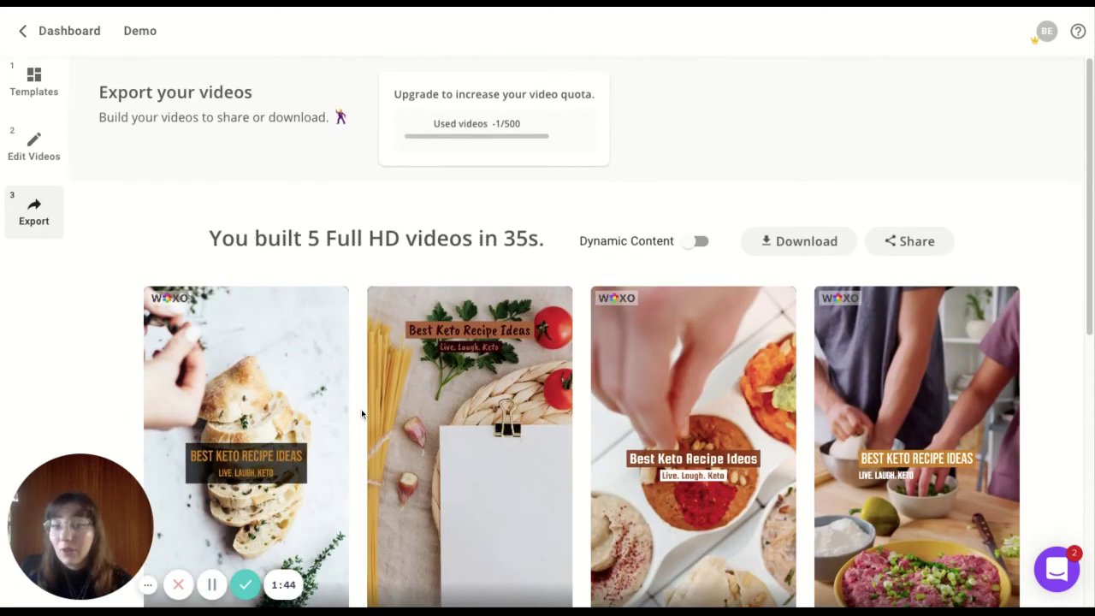
- Turn on Dynamic Content and review the Video, Landing Page, Email Share, Thumbnails and Embed panels
click(698, 242)
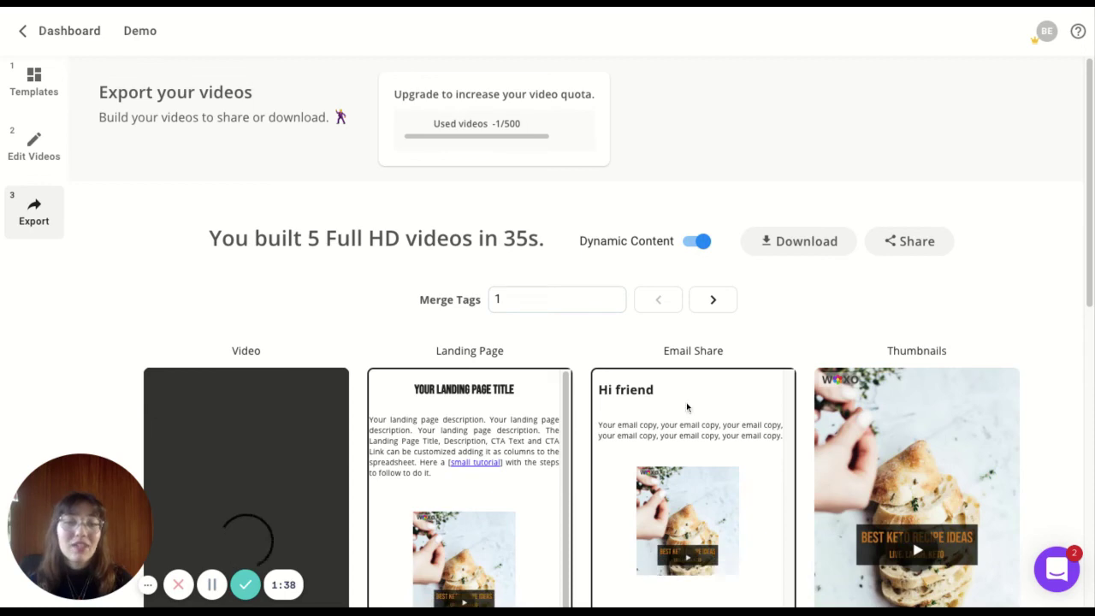
scroll(882, 407, down, 1)
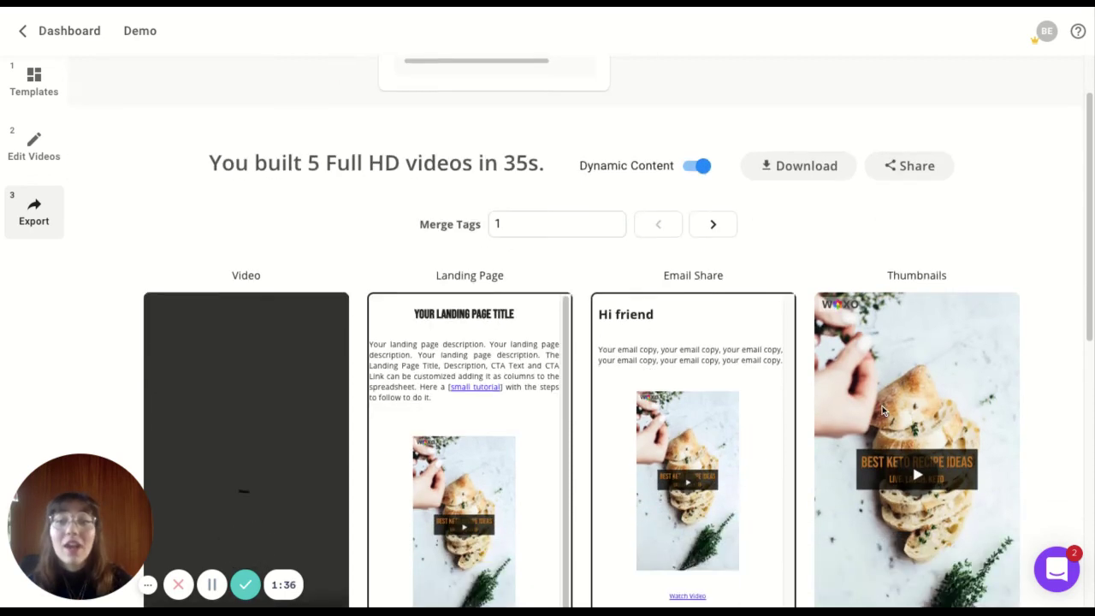
scroll(883, 410, down, 5)
scroll(883, 410, down, 1)
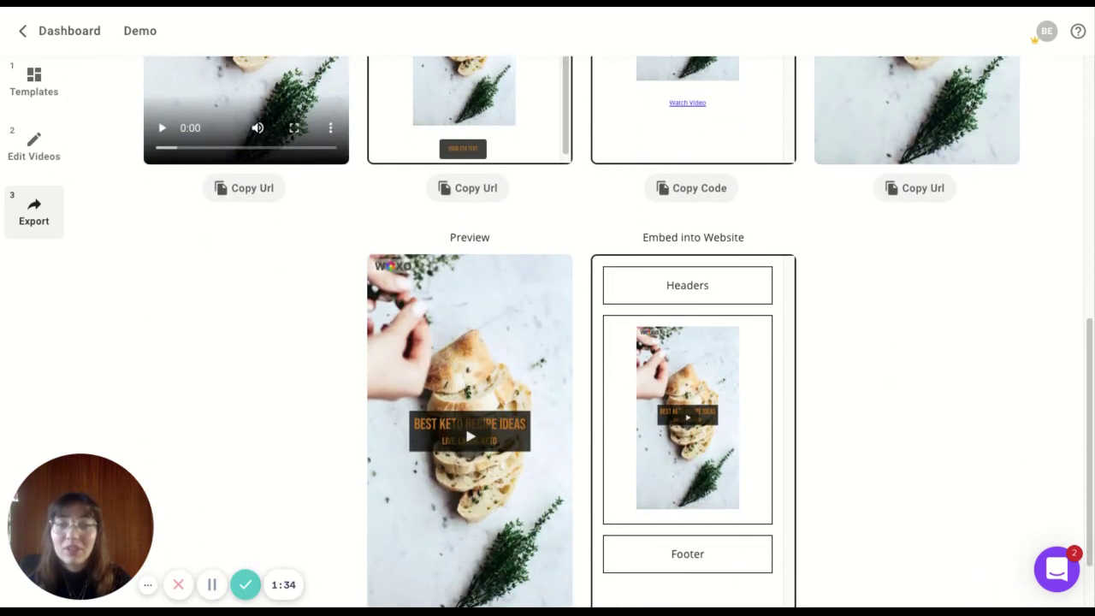
scroll(618, 345, up, 7)
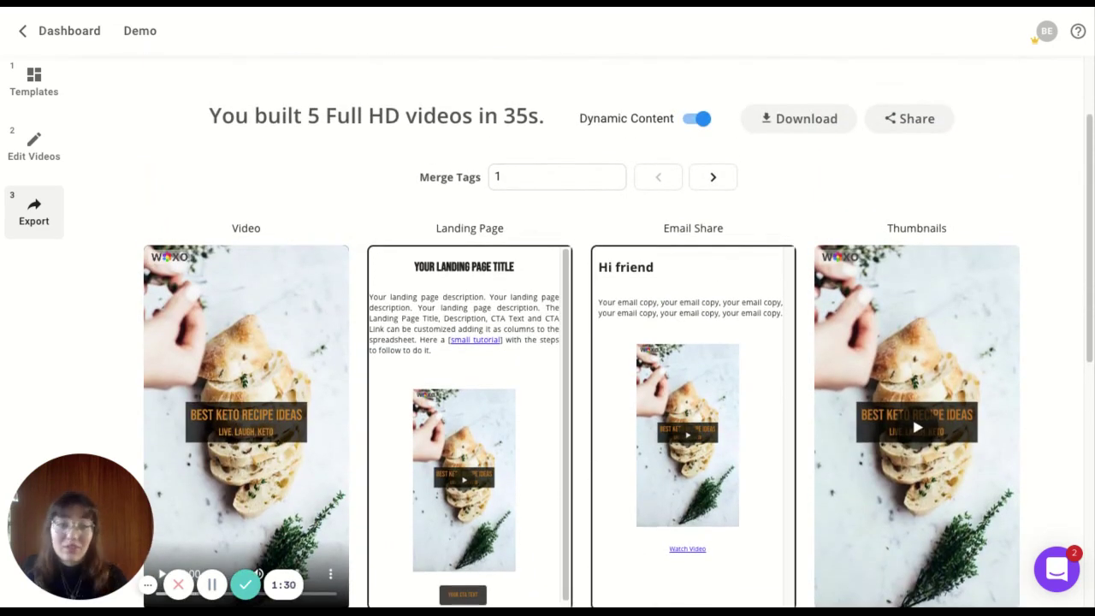
scroll(784, 344, up, 2)
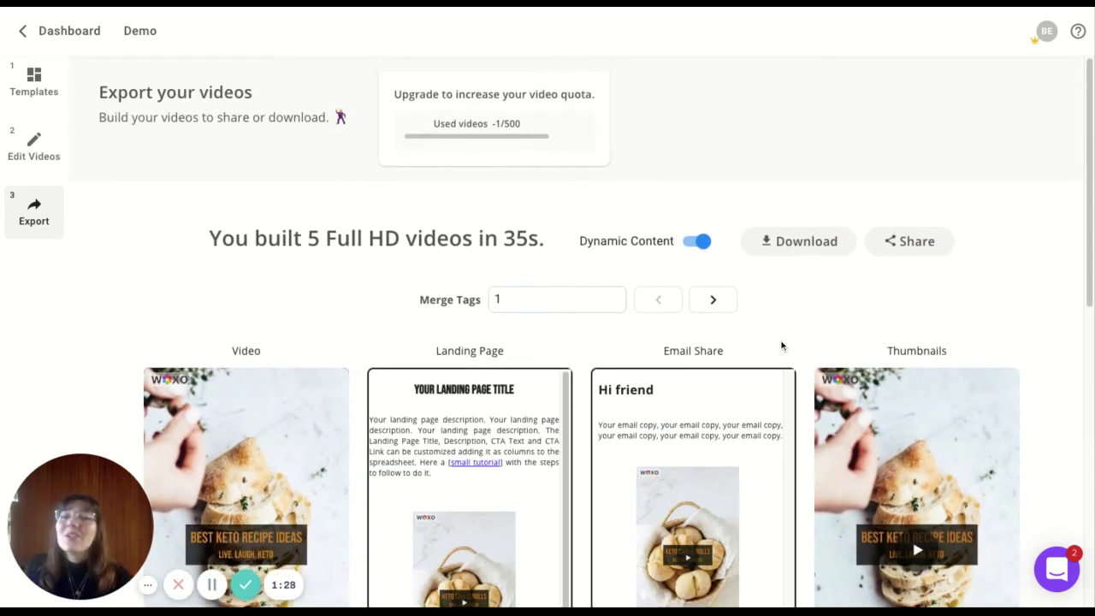